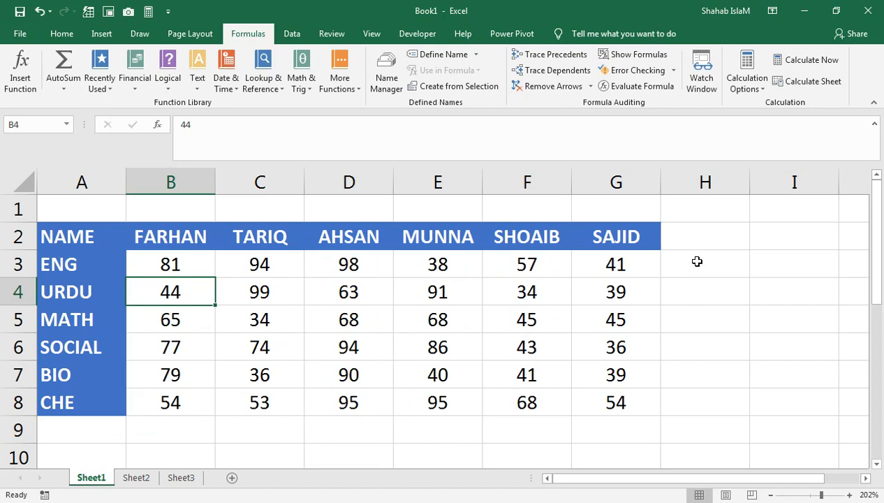
Narrow column H, then copy the header names in B2:G2 and paste them transposed, placing the list in I3:I8
left_click_drag(616, 232, 203, 235)
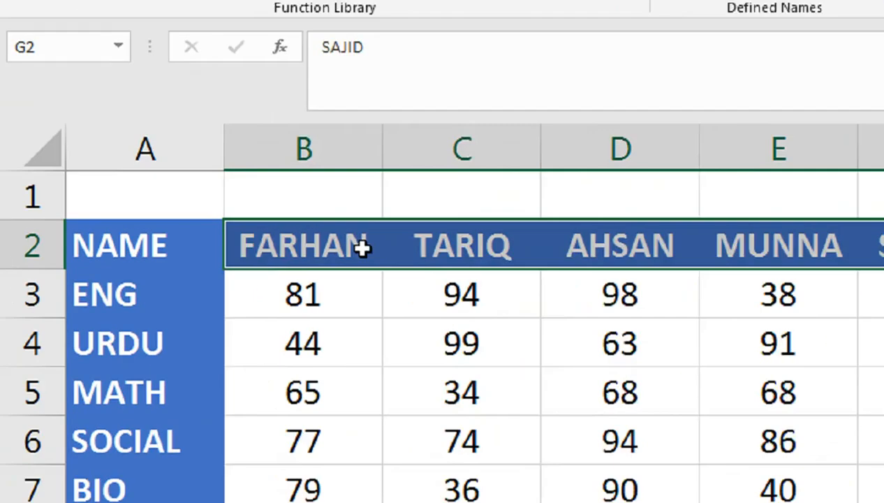
key("ctrl+c")
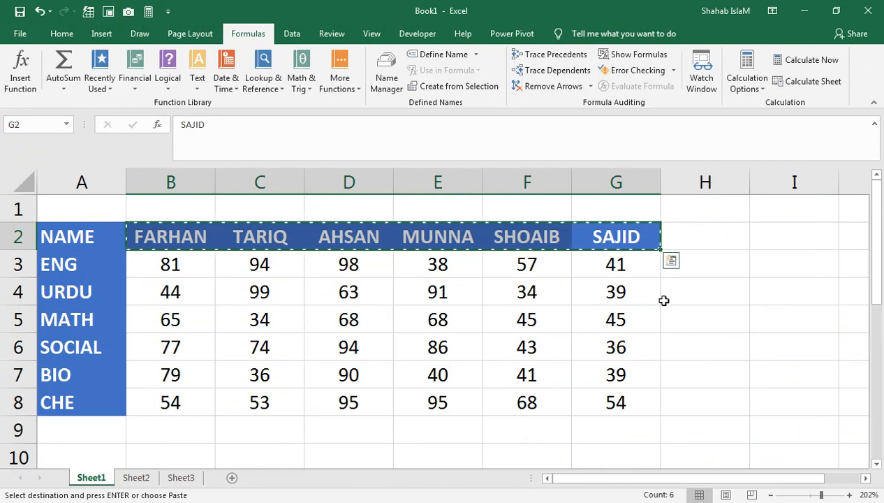
left_click_drag(750, 180, 676, 202)
left_click(725, 241)
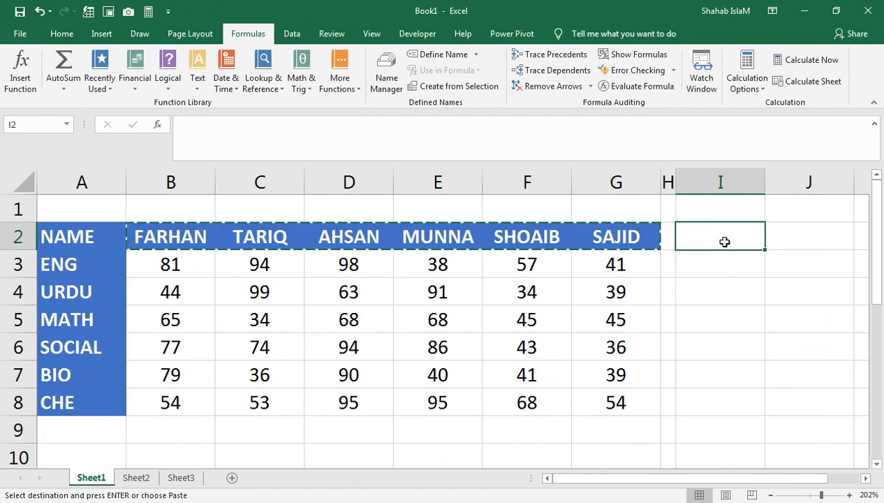
key("ctrl+alt+v")
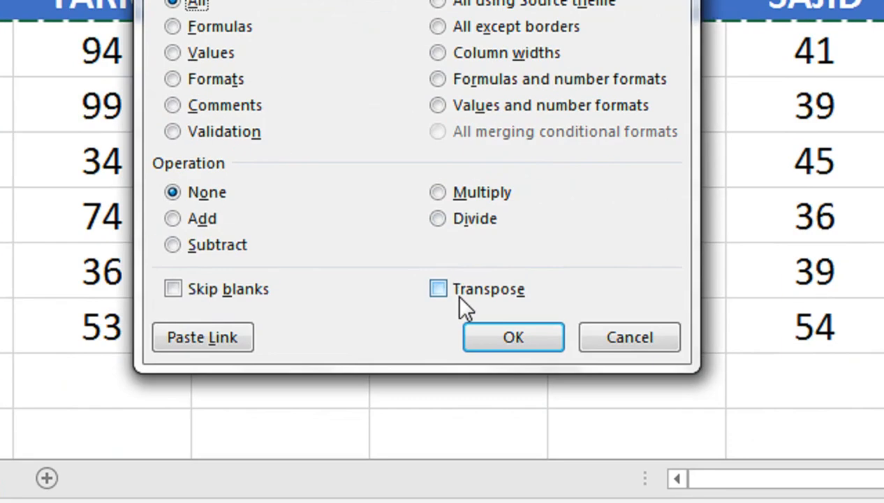
left_click(439, 384)
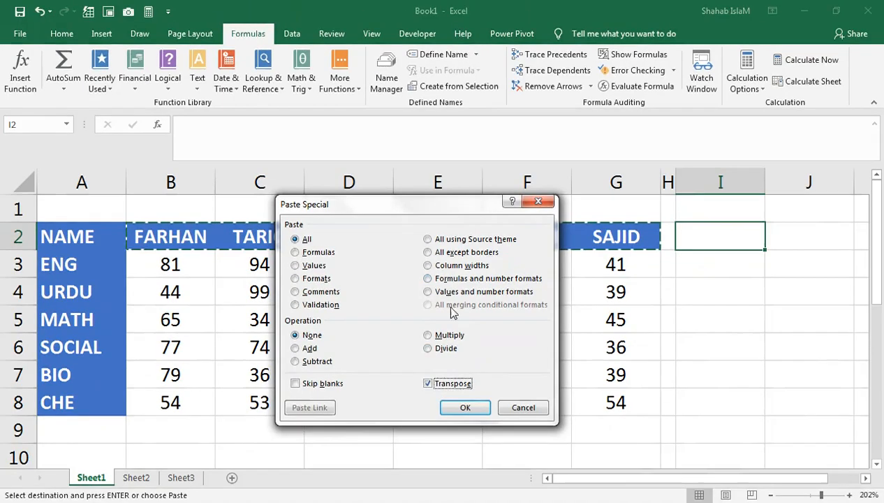
left_click(464, 408)
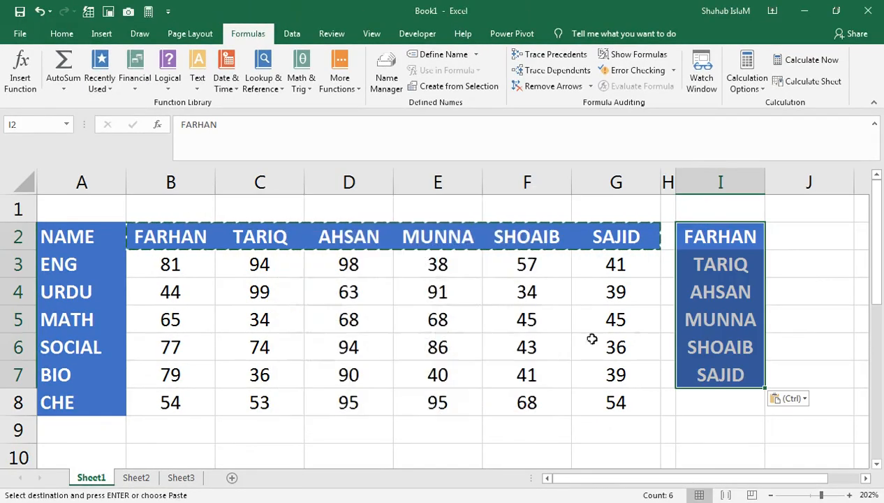
left_click_drag(702, 230, 697, 252)
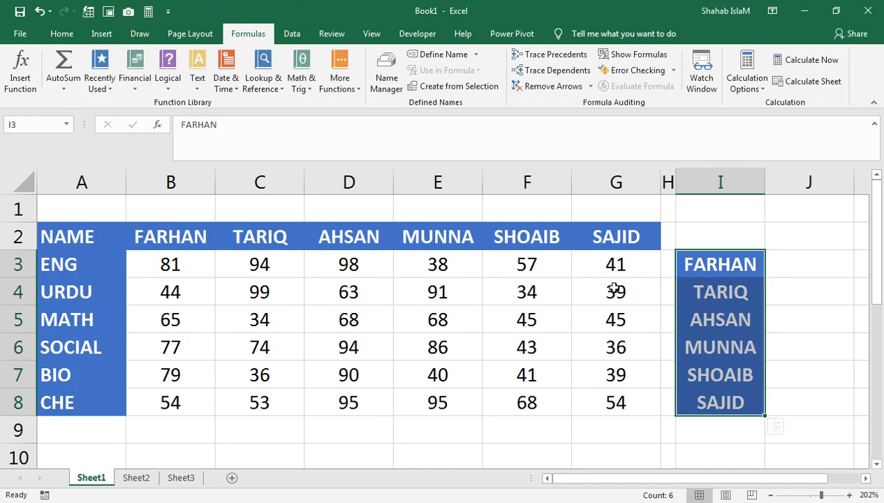
Create named ranges from B2:G8 using the top row as the names
left_click(772, 264)
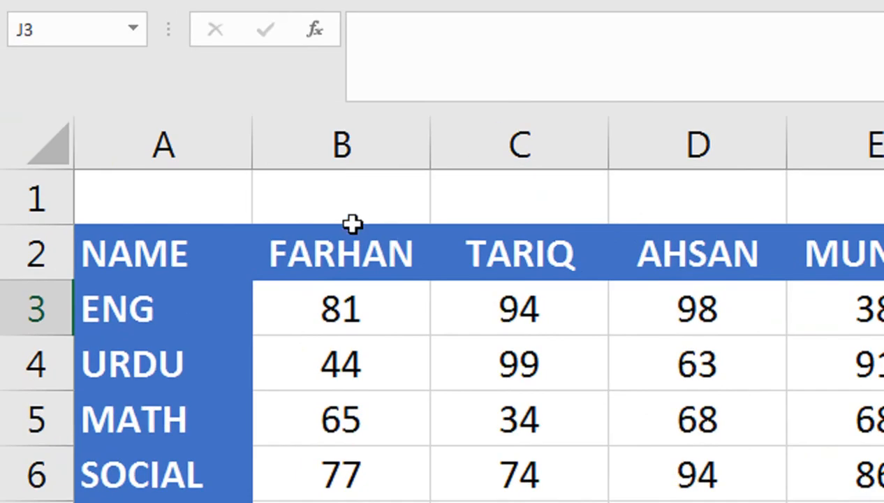
left_click_drag(177, 234, 183, 276)
left_click_drag(366, 332, 369, 334)
left_click_drag(409, 261, 588, 410)
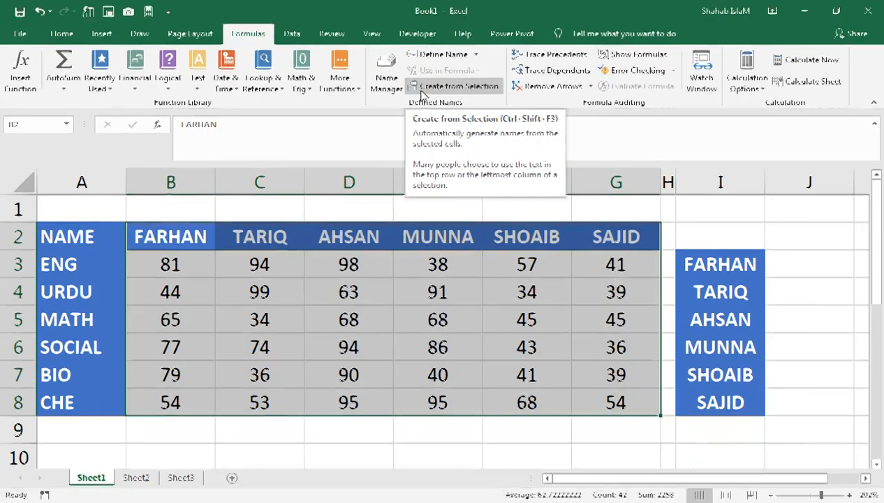
left_click(663, 179)
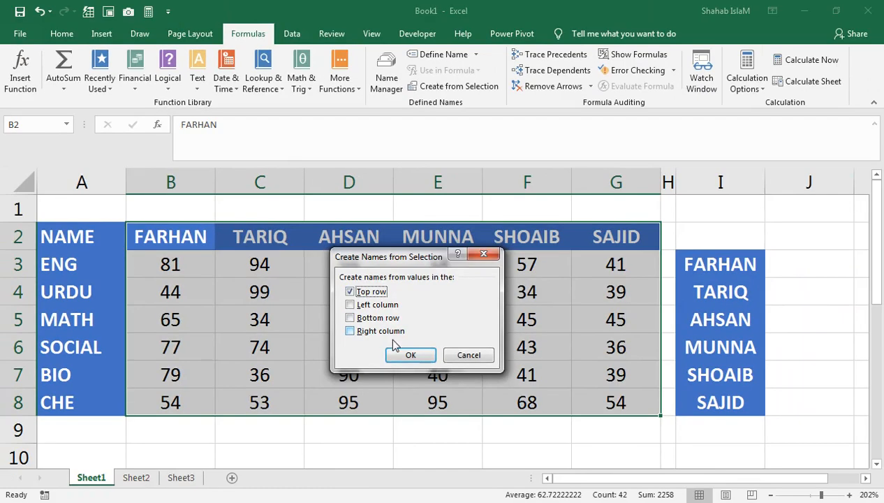
left_click(681, 421)
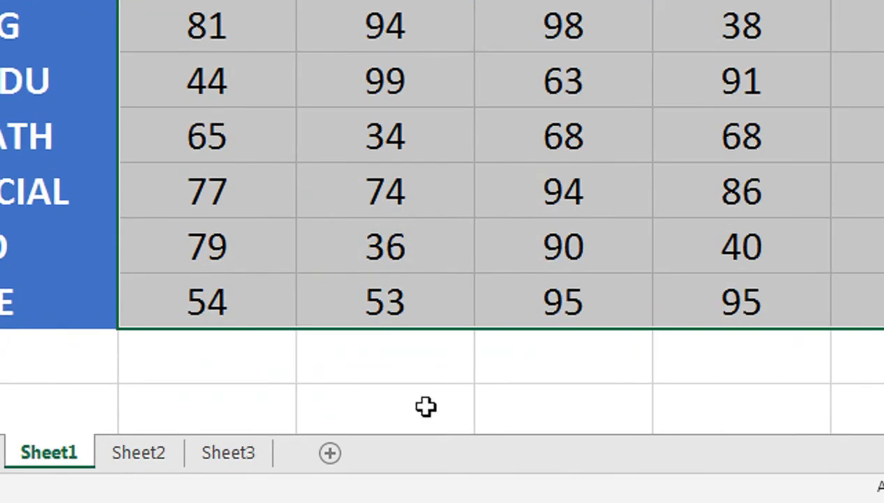
Enter a SUM formula in C10 that totals the column C marks through their named range
left_click(267, 447)
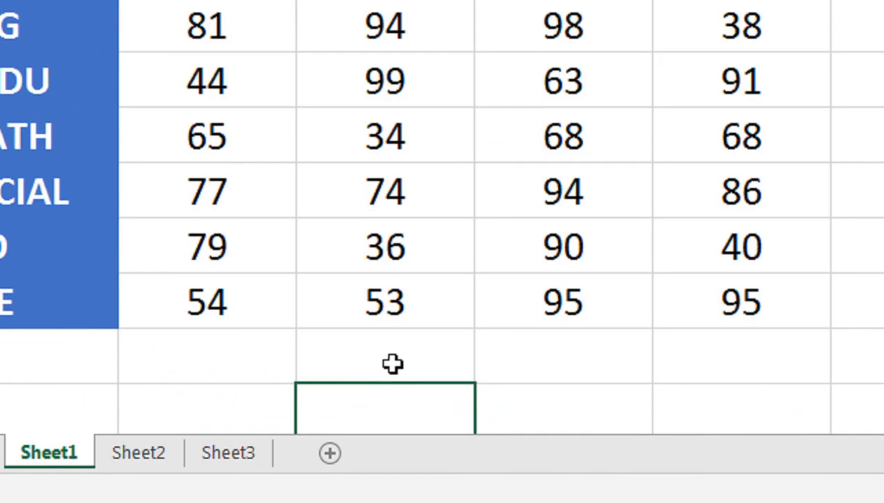
type("=SUM(")
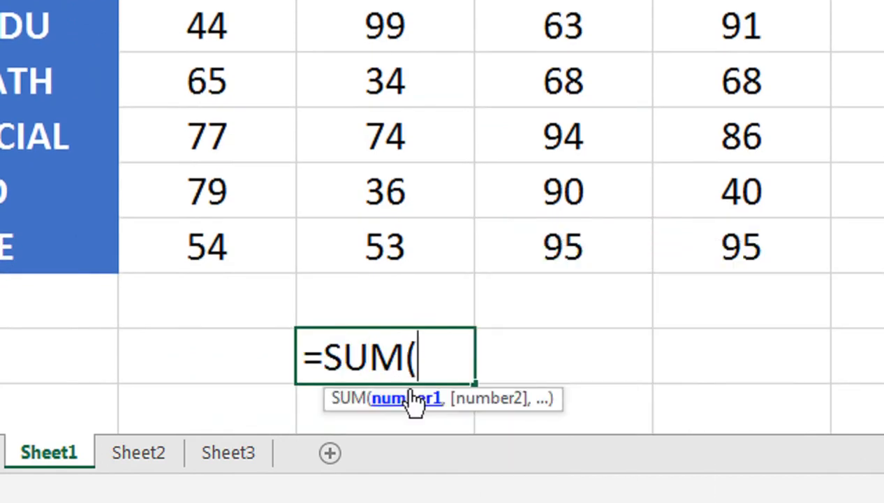
type("TARIQ")
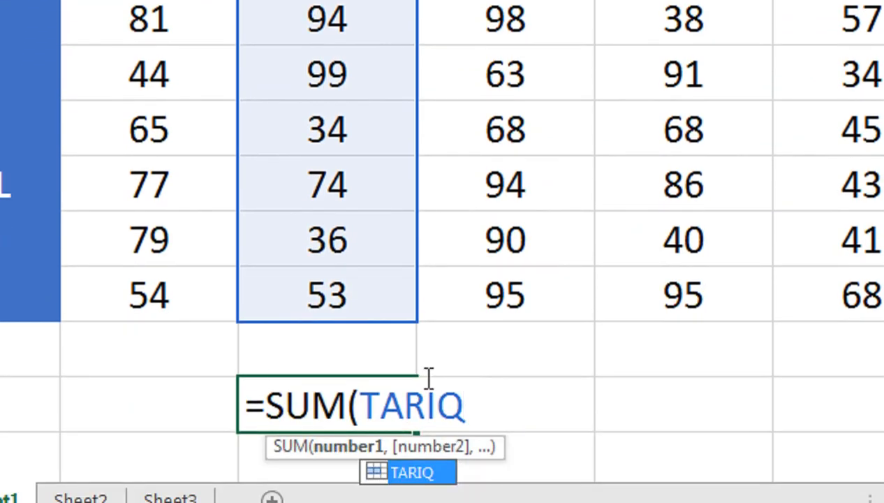
type(")")
key("Return")
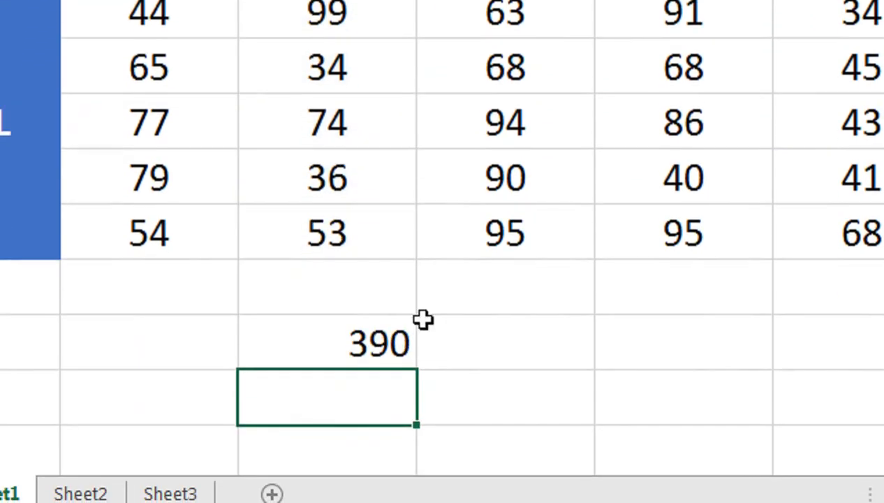
AutoSum the column C marks into C9
left_click_drag(328, 235, 321, 301)
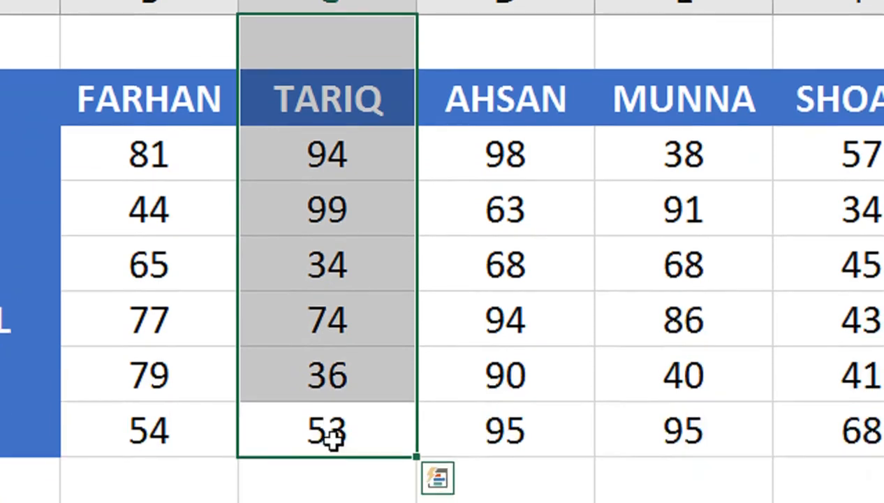
left_click(338, 465)
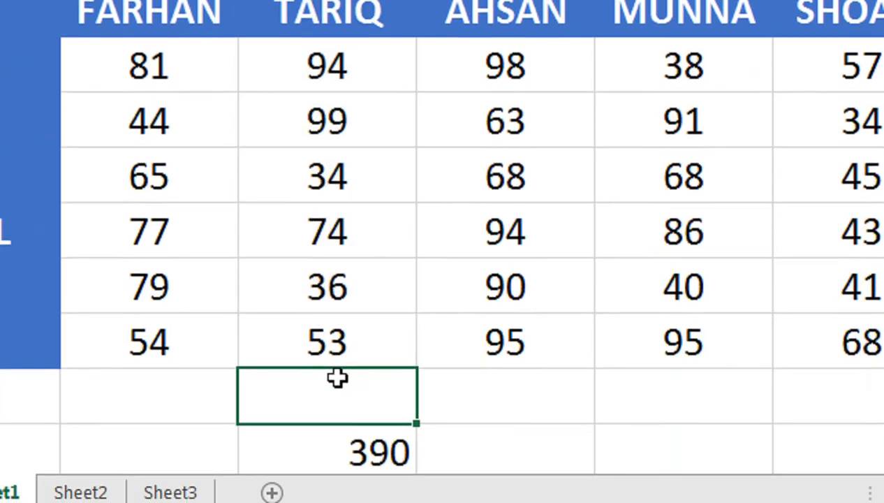
key("alt+=")
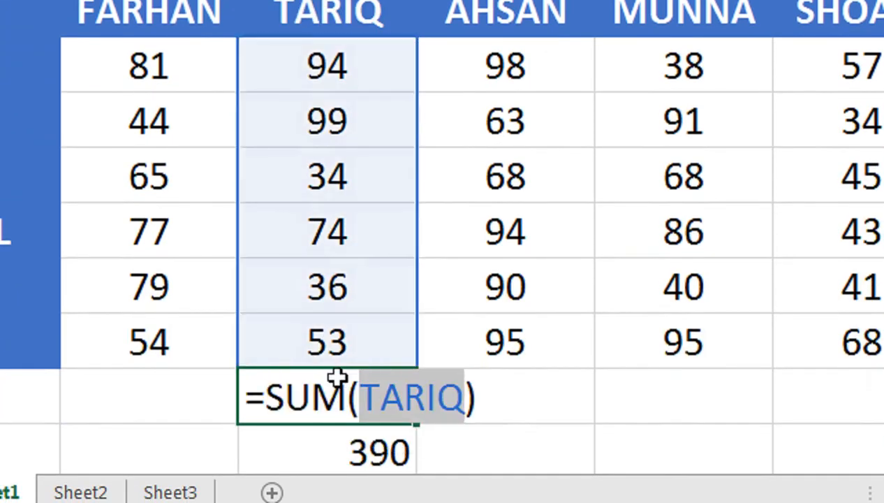
key("Return")
Clear the test sums from C9 and C10
key("Up")
key("Delete")
key("Down")
key("Delete")
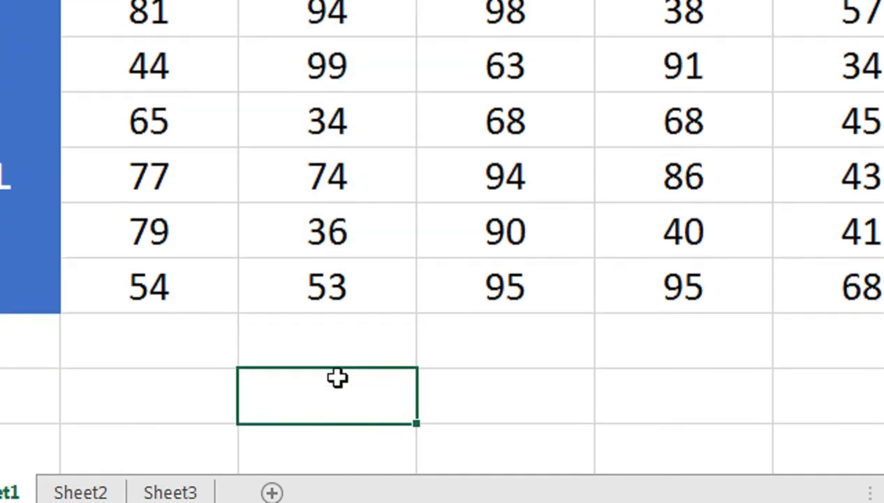
left_click_drag(381, 289, 459, 0)
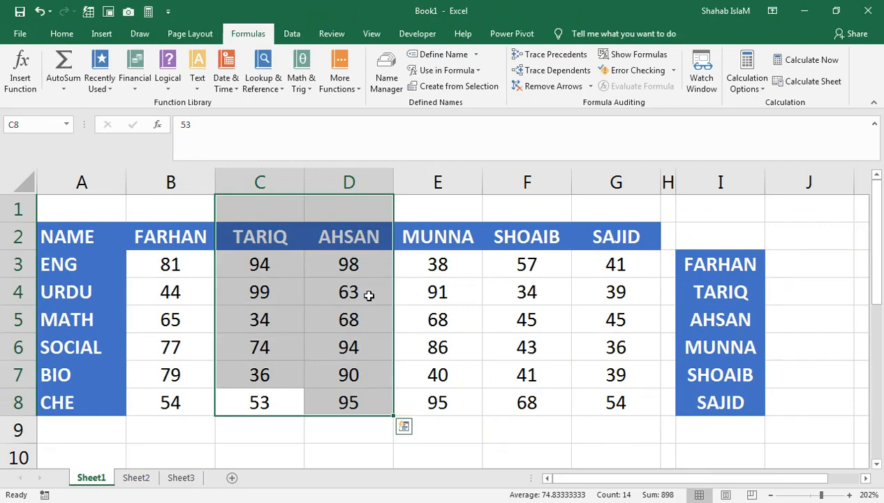
left_click(546, 352)
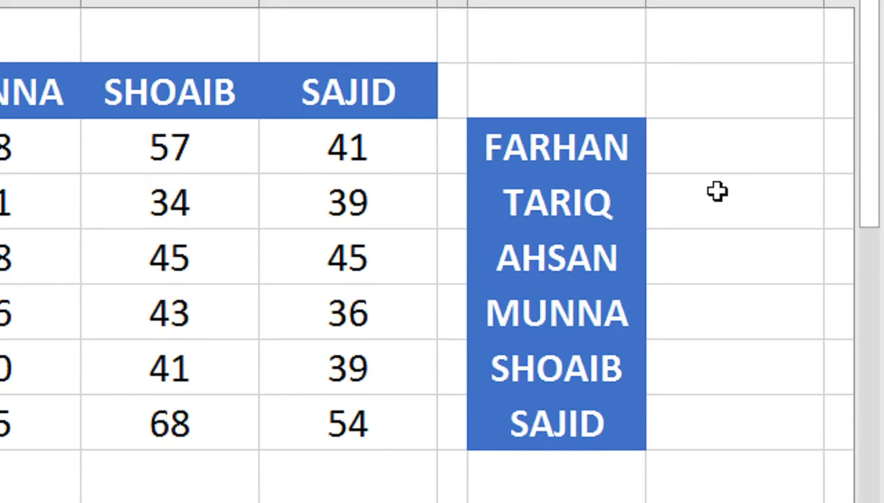
Begin an IF formula in J3 whose logical test starts with SUM(INDIRECT(I3))
left_click(700, 156)
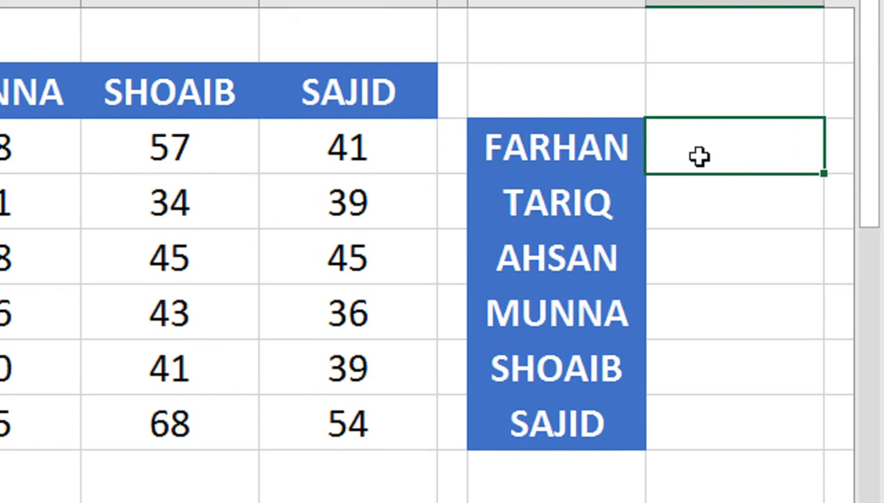
type("=IF(")
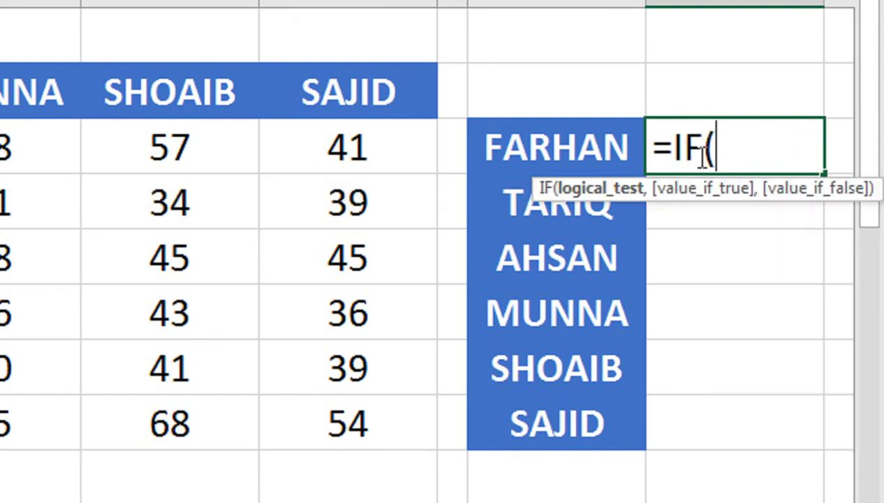
type("SUM(")
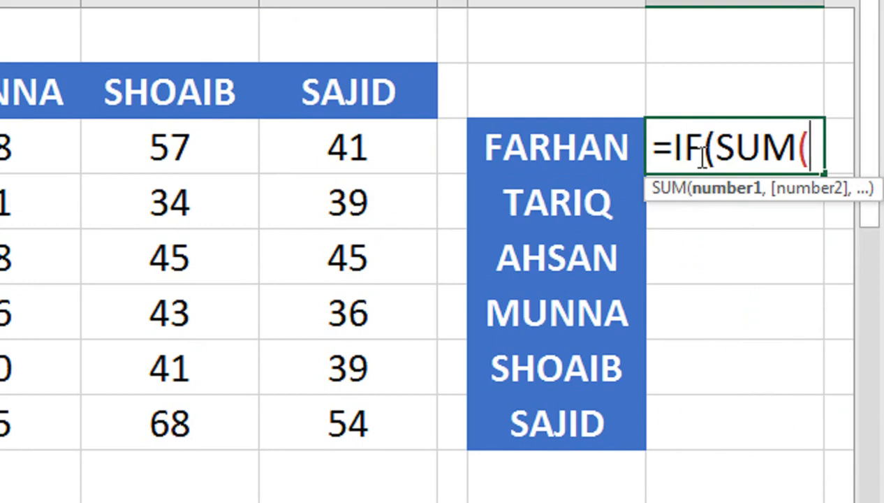
type("IND")
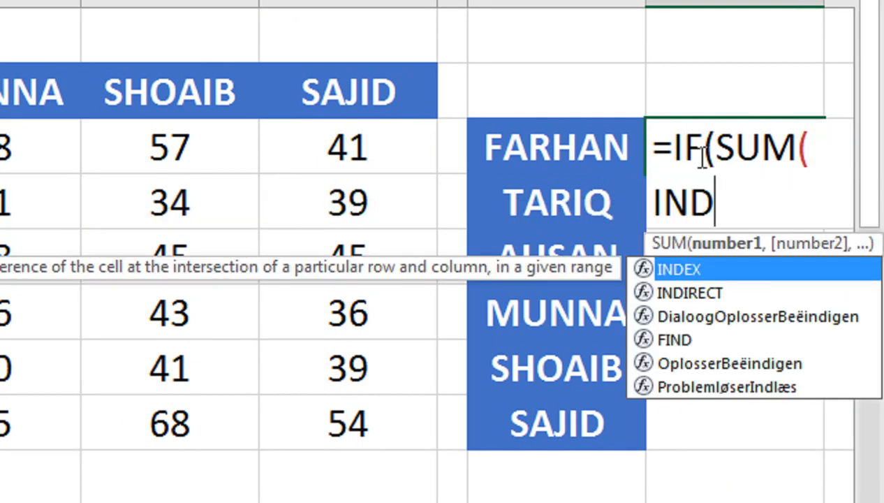
key("Down")
key("Tab")
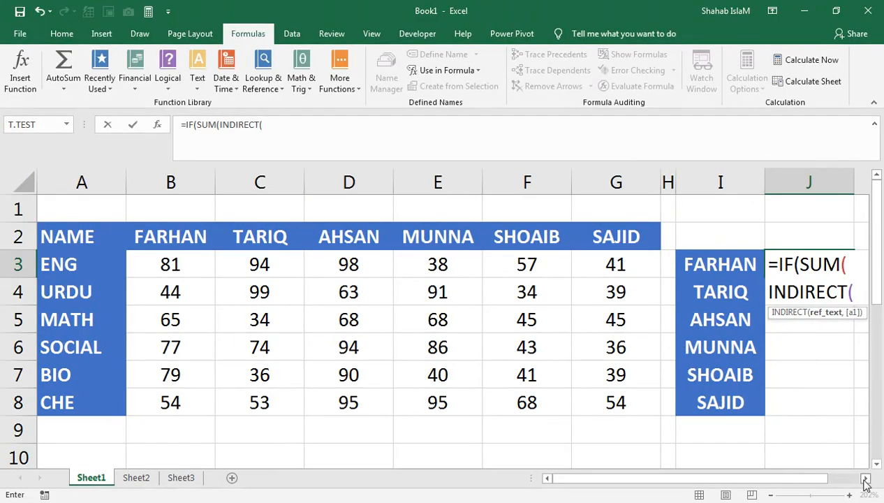
left_click(866, 479)
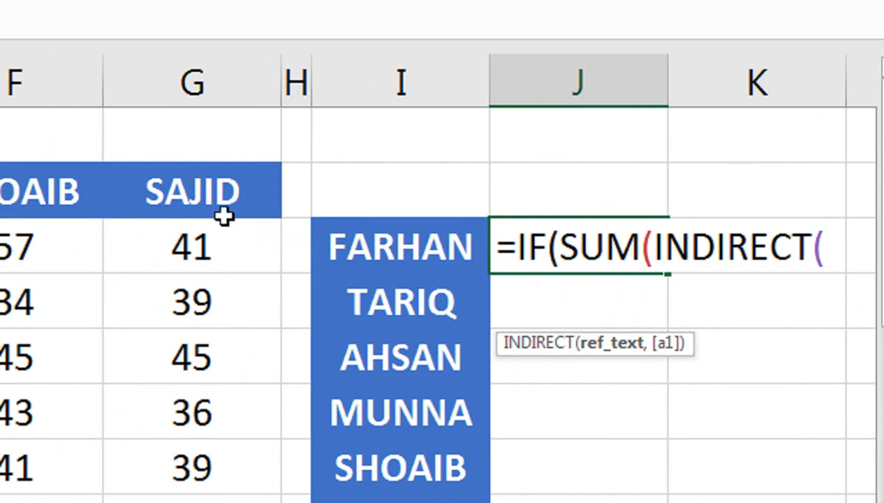
left_click(424, 252)
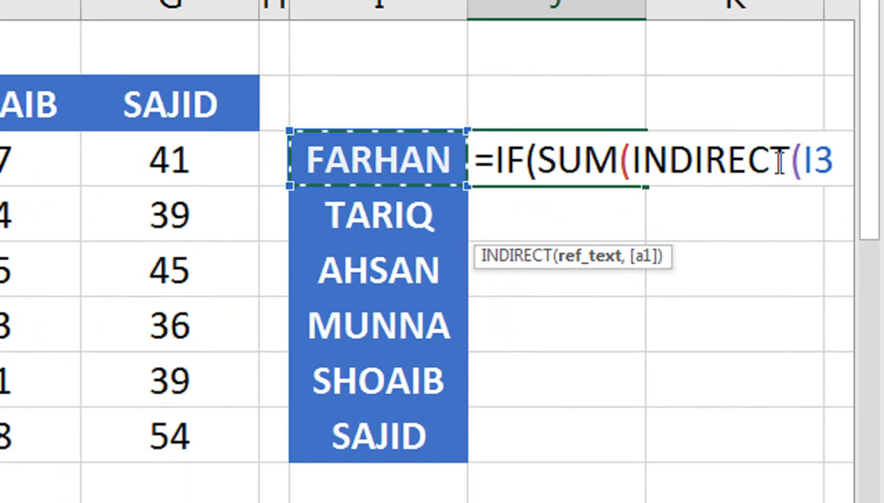
type(")")
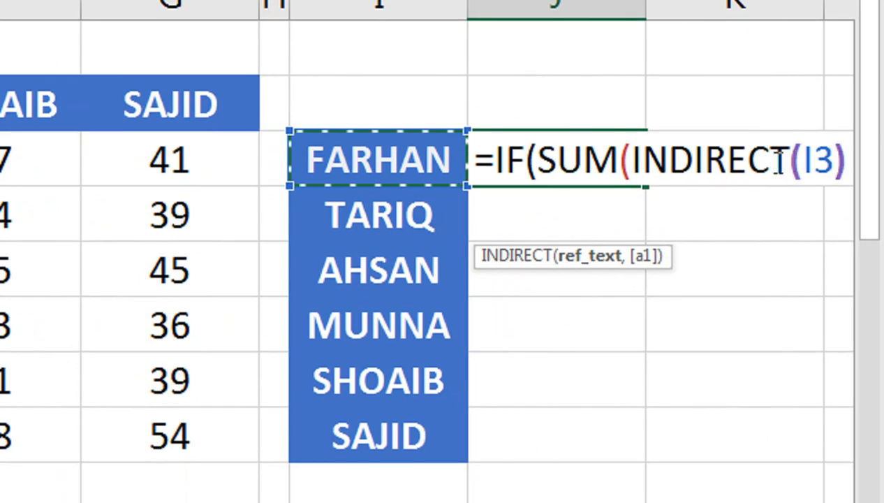
type(")")
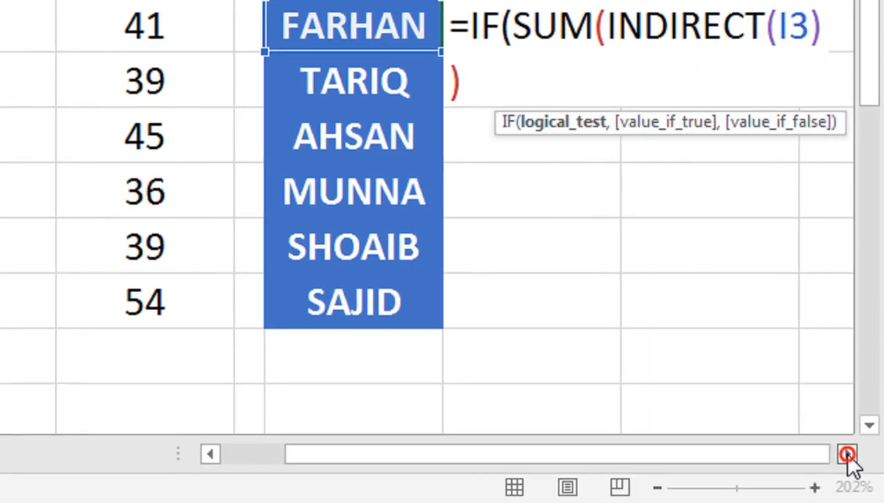
Finish the logical test of the IF formula in J3 by comparing the sum with >=400
left_click(847, 454)
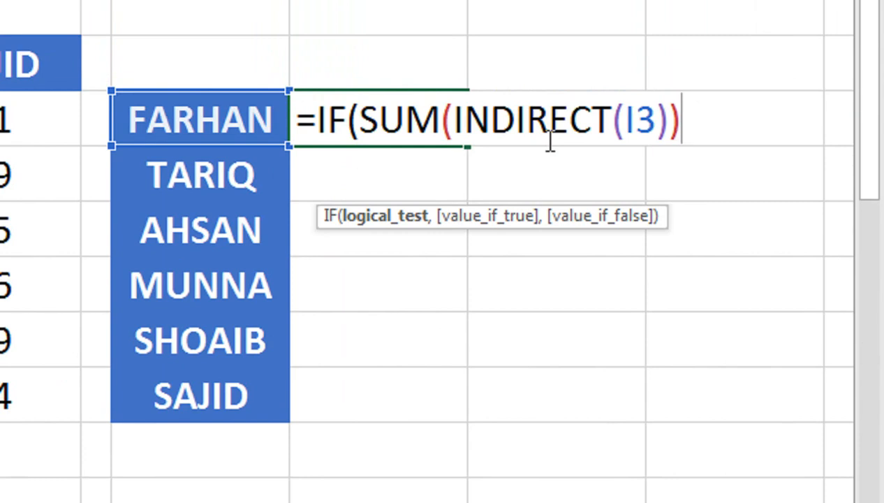
type(">=")
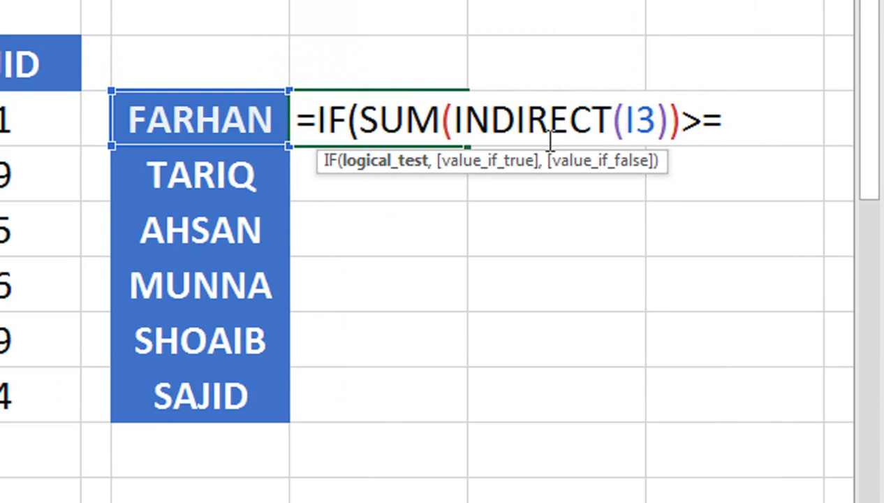
type("400")
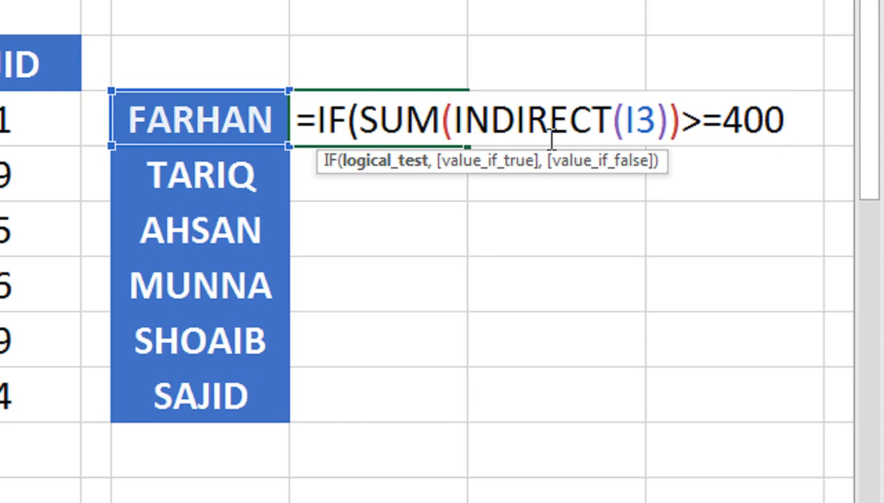
type(",")
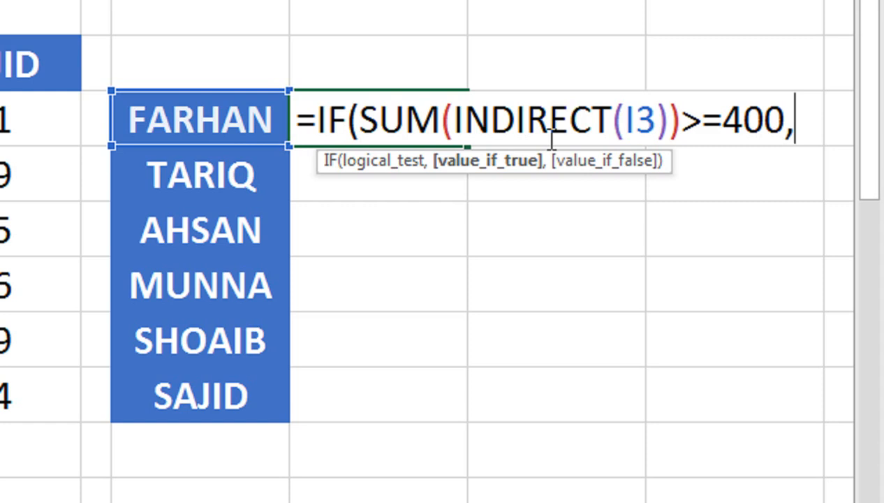
Set the value-if-true argument of the J3 formula to "ELIGIBLE", correcting its spelling
type("\"")
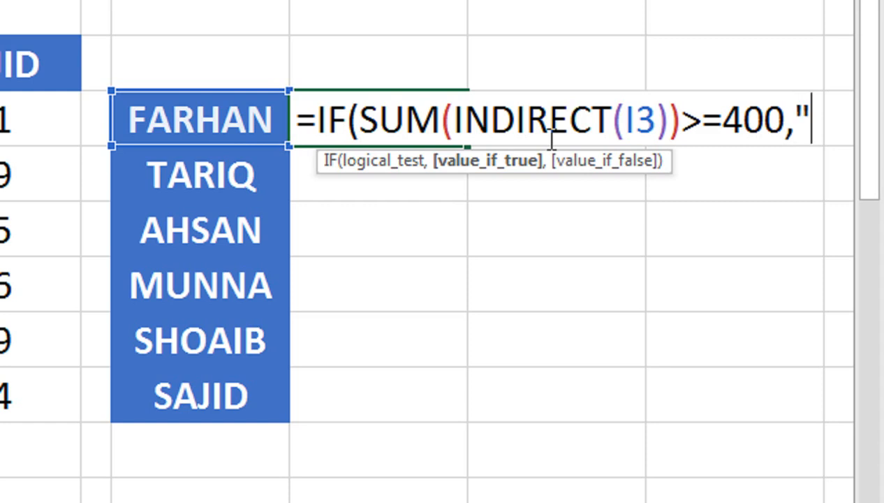
type("EIL")
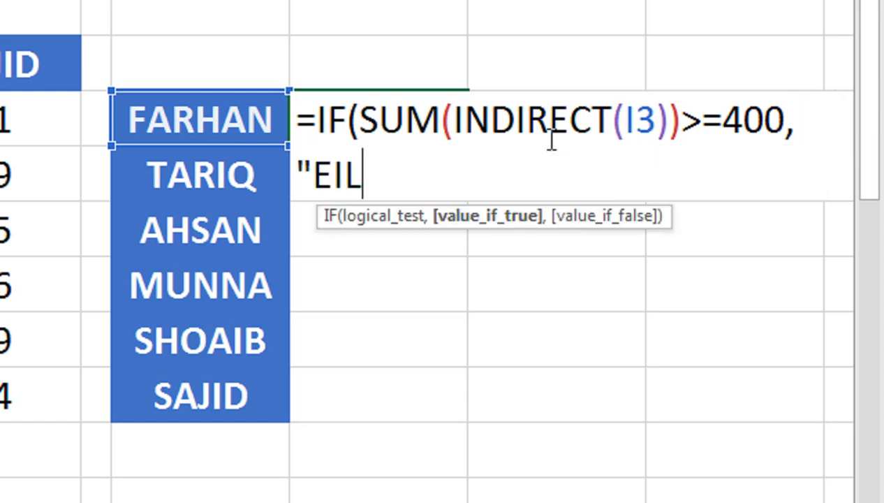
type("ILE")
key("BackSpace")
key("BackSpace")
type("GBLE")
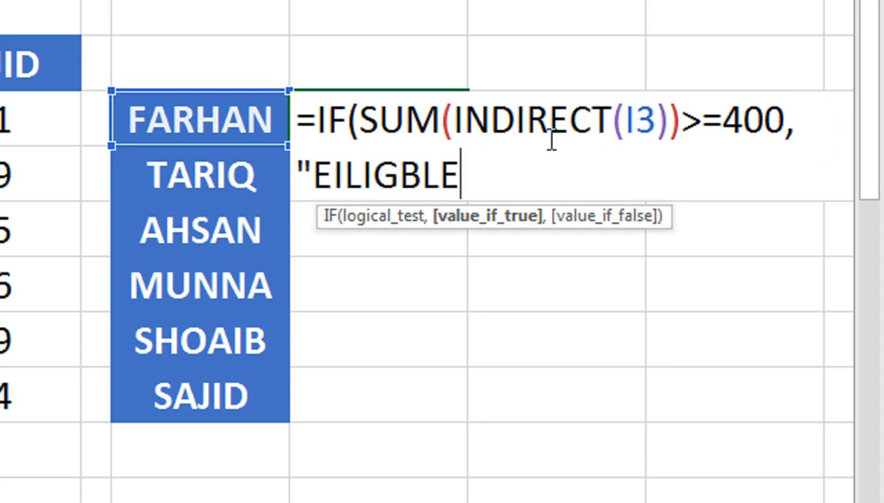
left_click(330, 175)
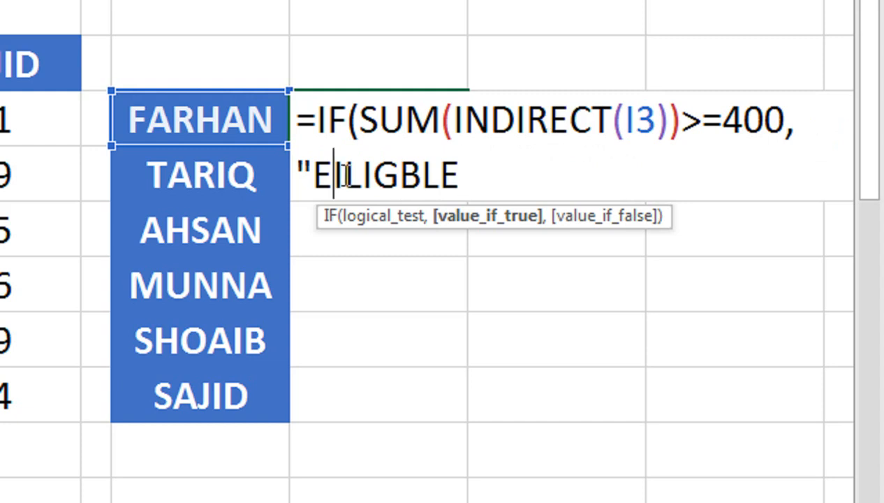
key("Delete")
left_click(387, 175)
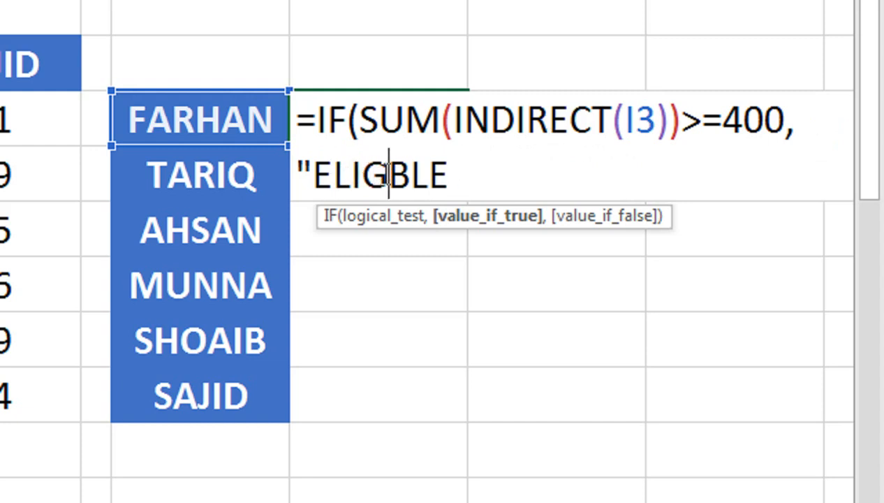
type("I")
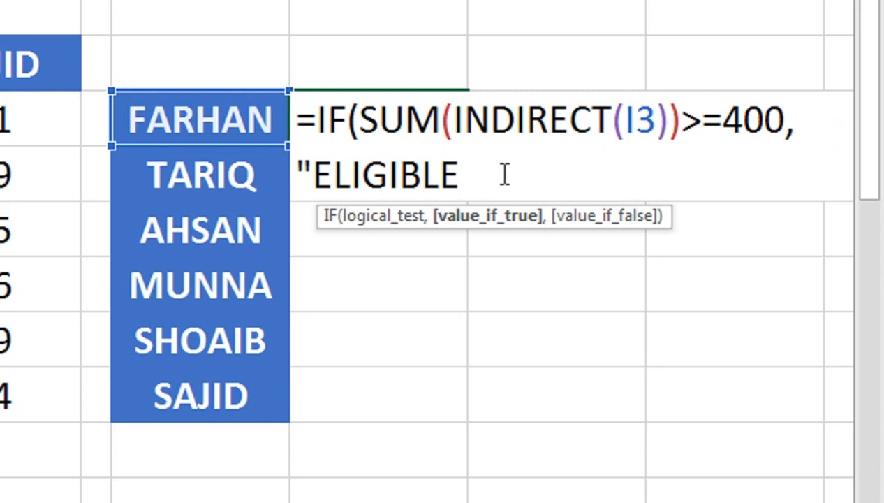
type("\"")
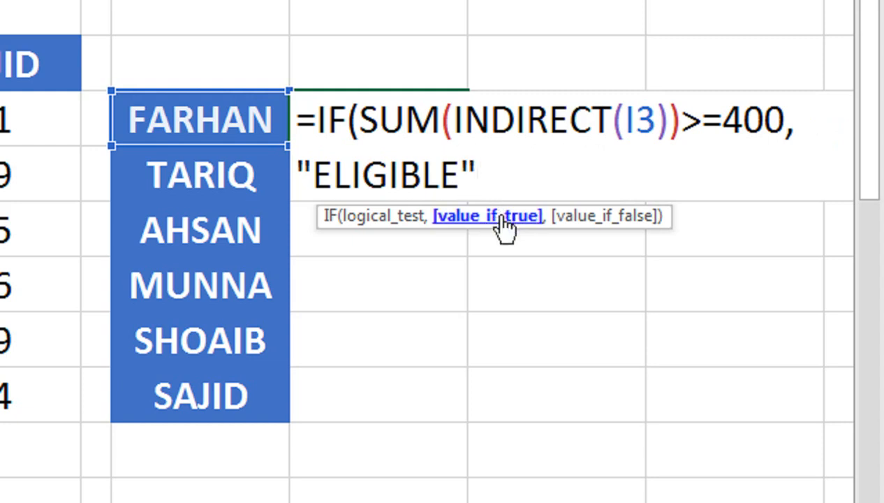
type(",")
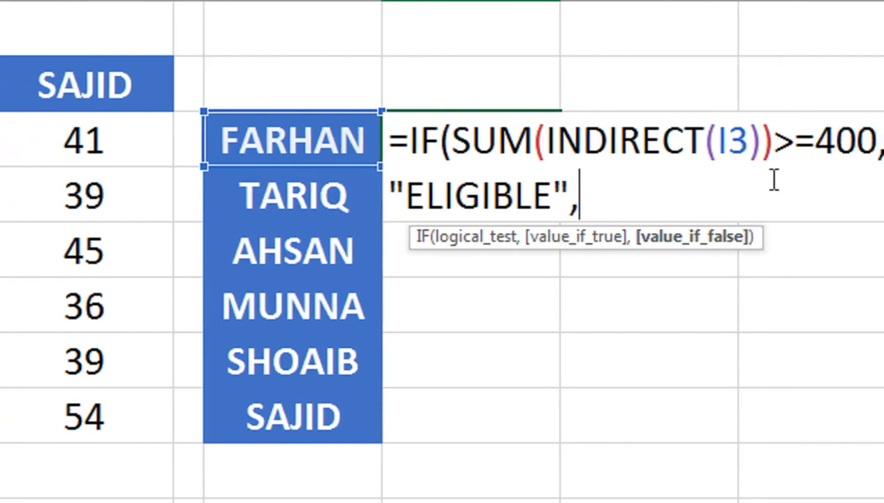
Set the value-if-false argument to "NO ELIGIBLE" and complete the IF formula in J3
type("\"NO ")
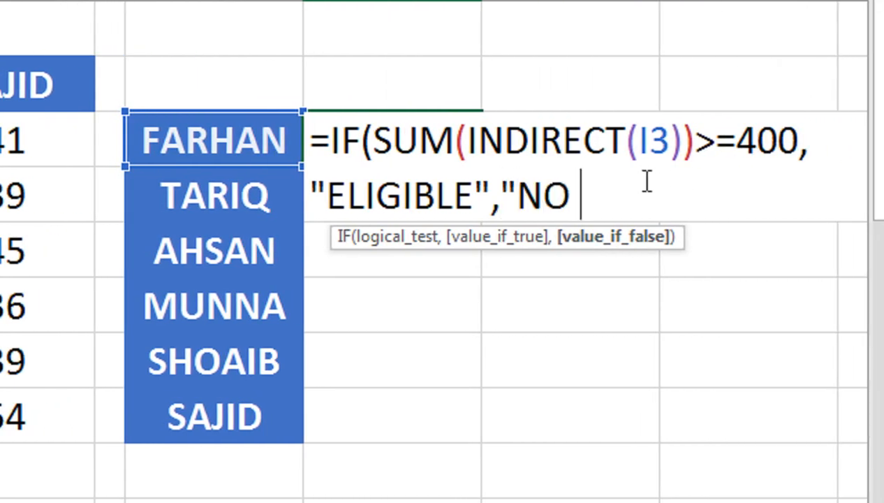
type("ELIGIBLE\"")
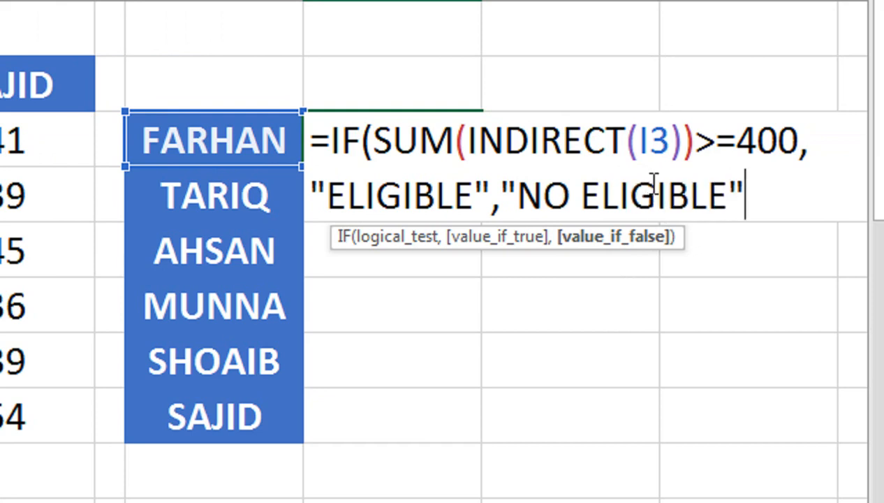
type(")")
key("Return")
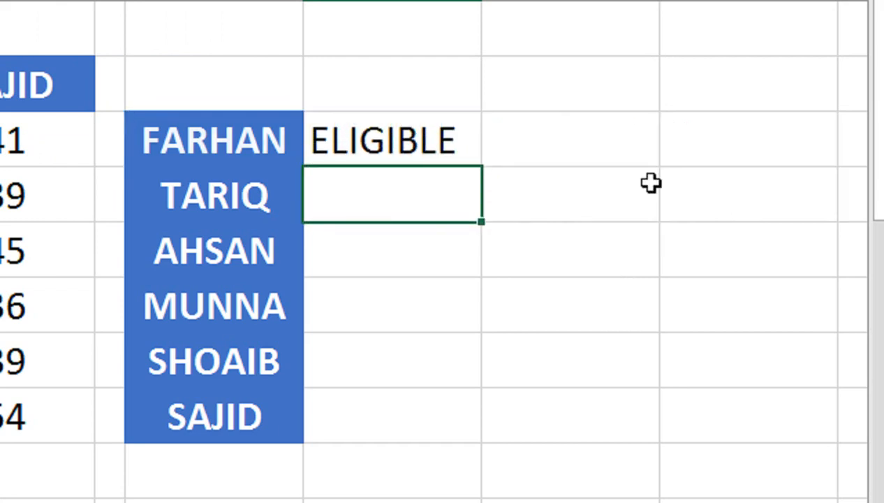
Fill the J3 formula down through J8 and autofit the width of column J
left_click(349, 139)
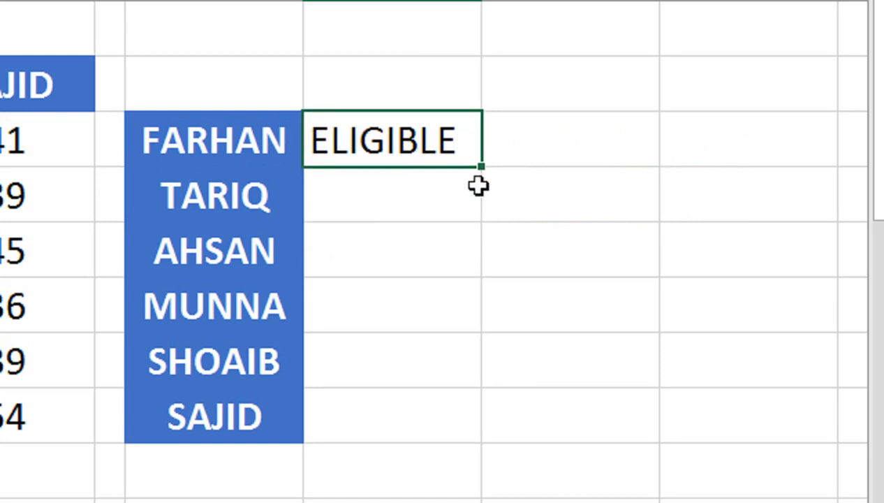
left_click_drag(485, 172, 477, 425)
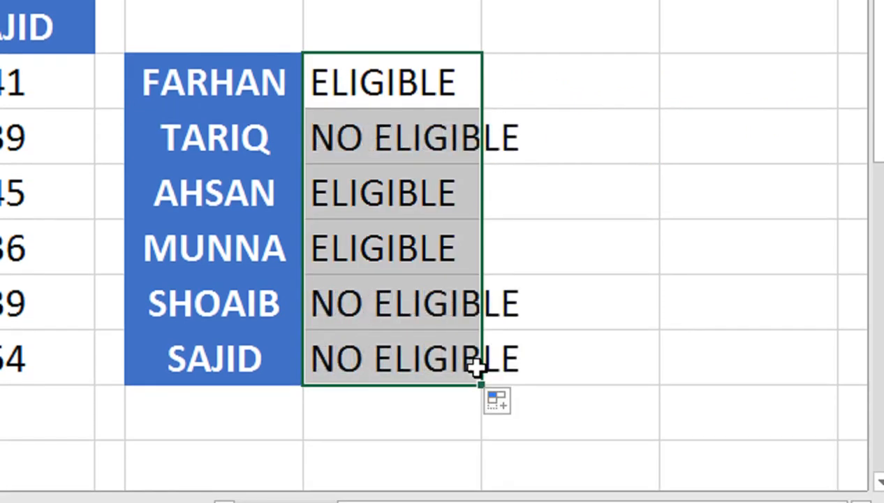
double_click(482, 84)
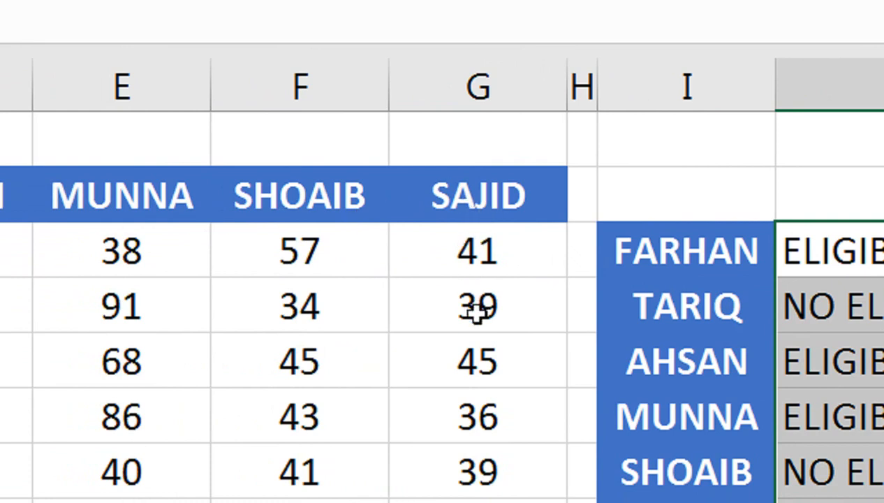
left_click_drag(835, 269, 829, 469)
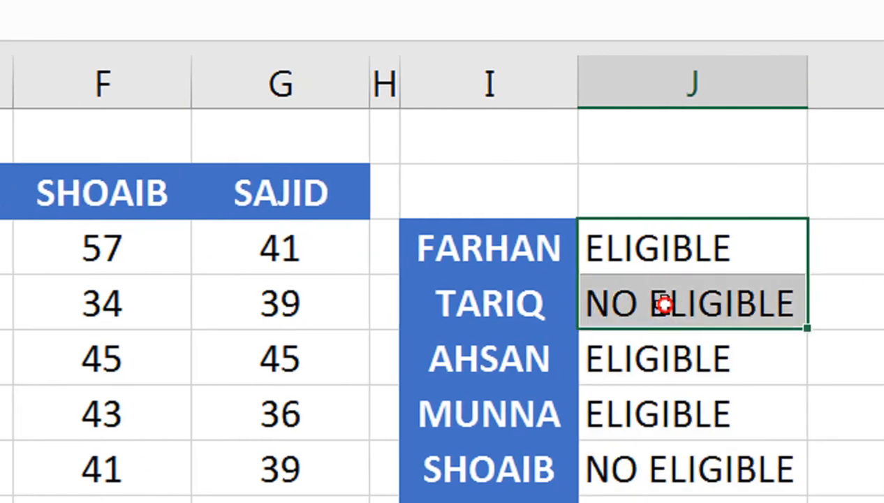
left_click_drag(631, 424, 549, 479)
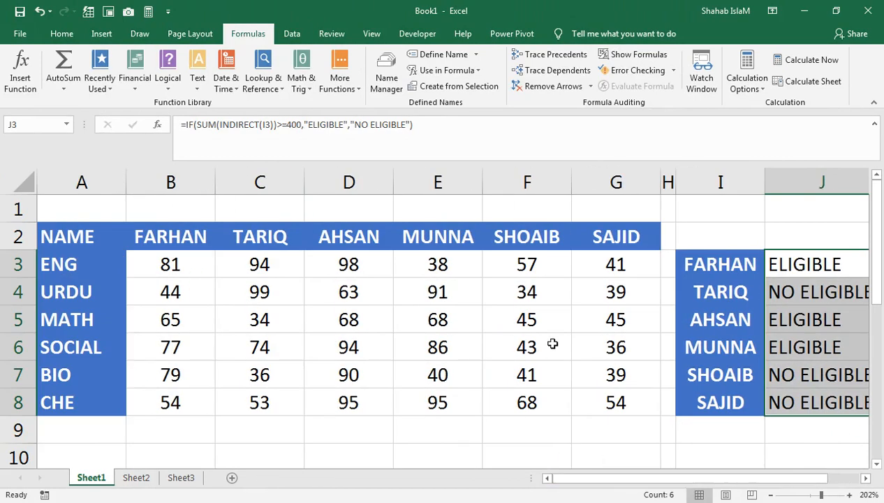
left_click(553, 342)
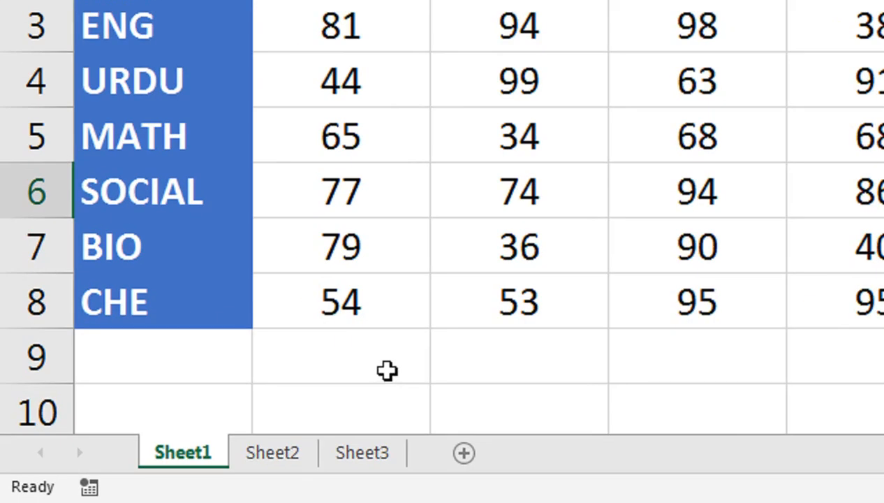
AutoSum each student's marks into B9:G9 to check the totals against the eligibility results
left_click(187, 432)
left_click_drag(373, 360, 883, 356)
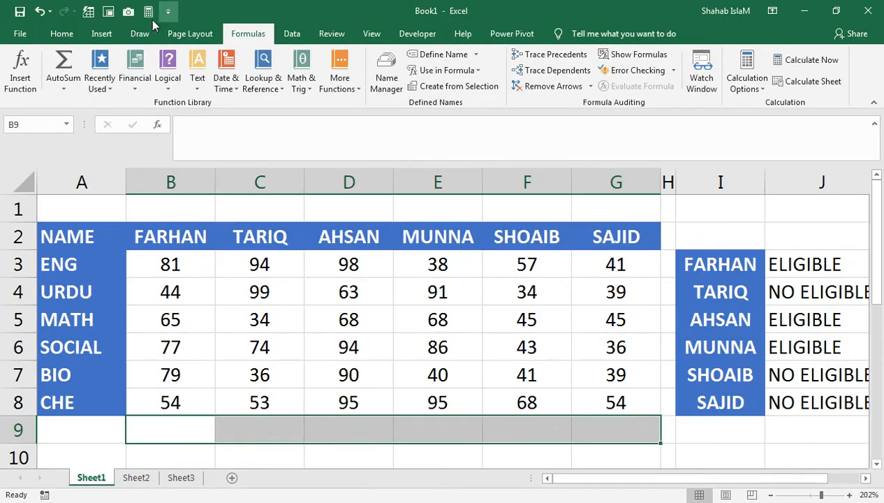
left_click(62, 34)
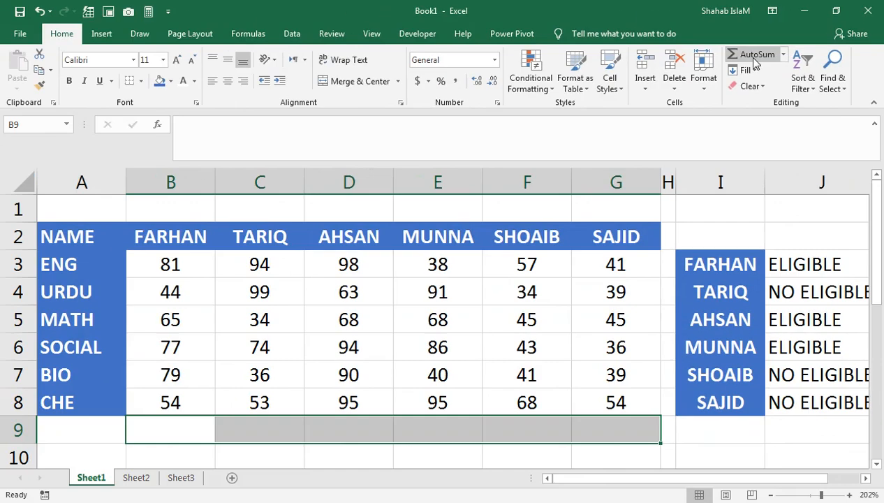
left_click(753, 63)
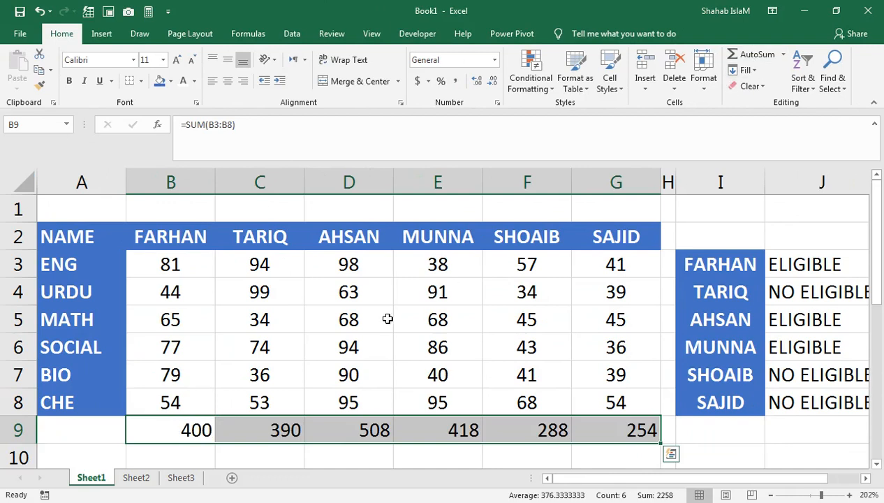
Undo the AutoSum totals in row 9
left_click(335, 346)
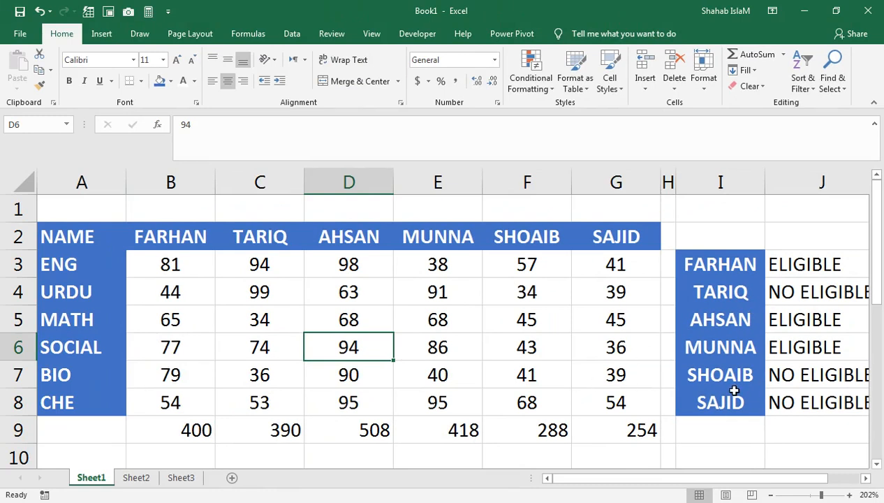
key("ctrl+z")
left_click(467, 349)
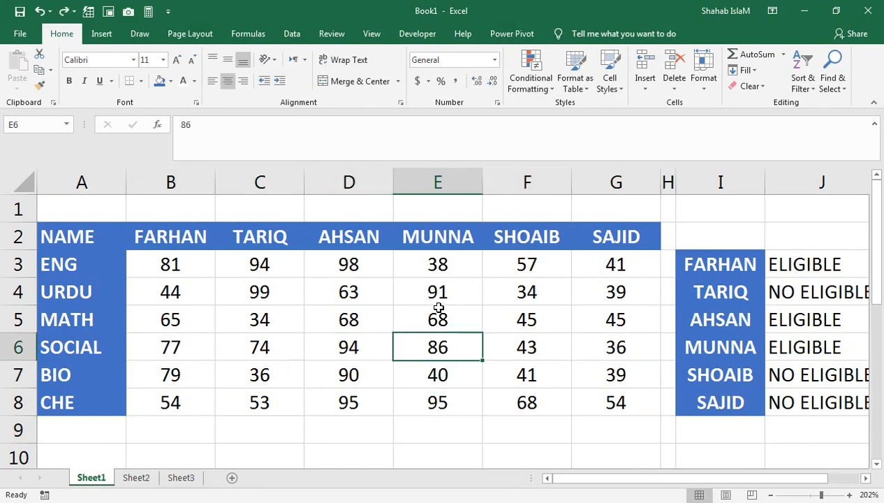